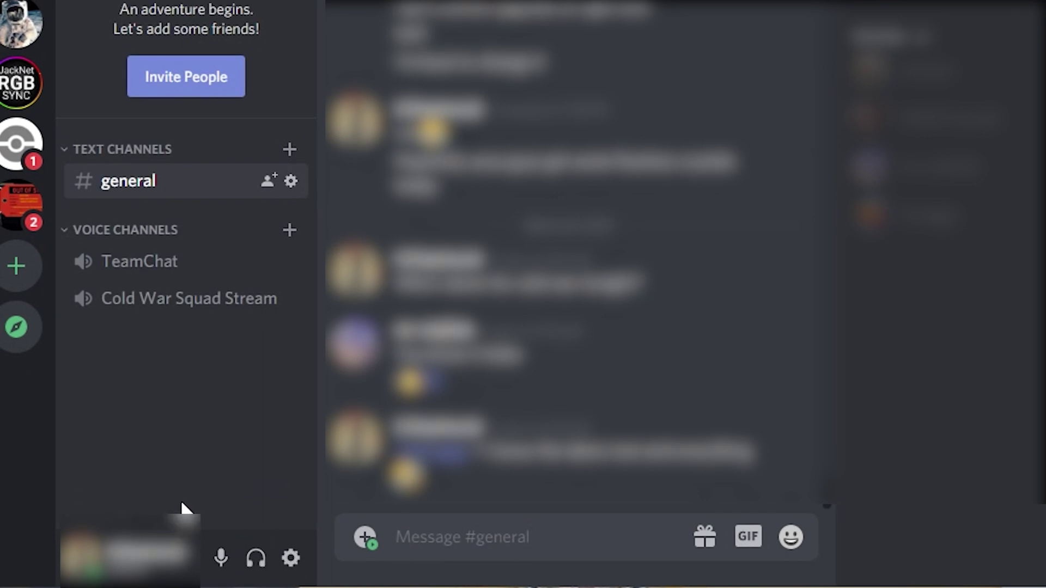
Step: Open Discord's User Settings at the Overlay page under Gaming Settings
left_click(303, 564)
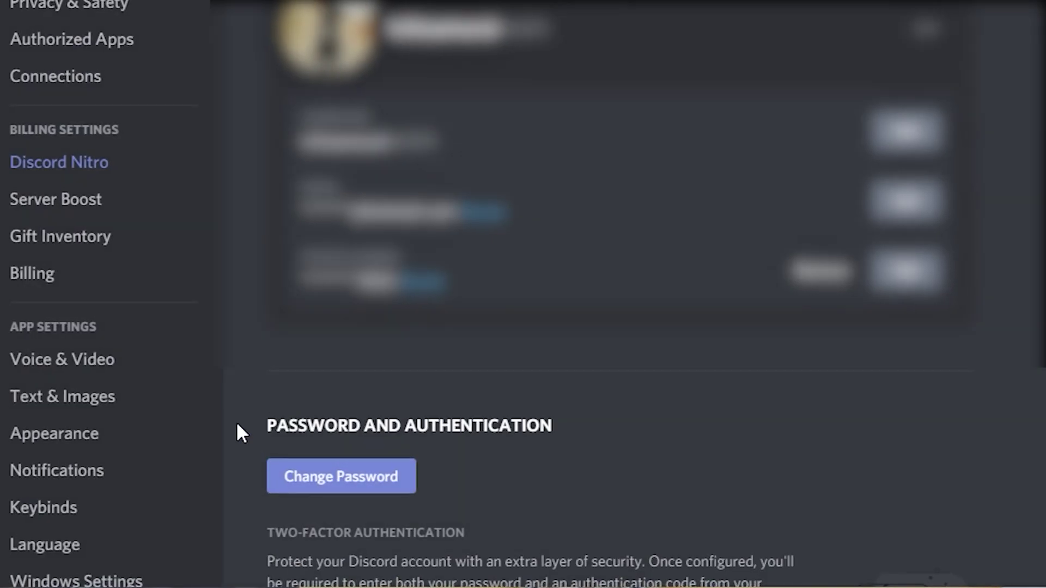
scroll(65, 507, "down", 4)
left_click(65, 523)
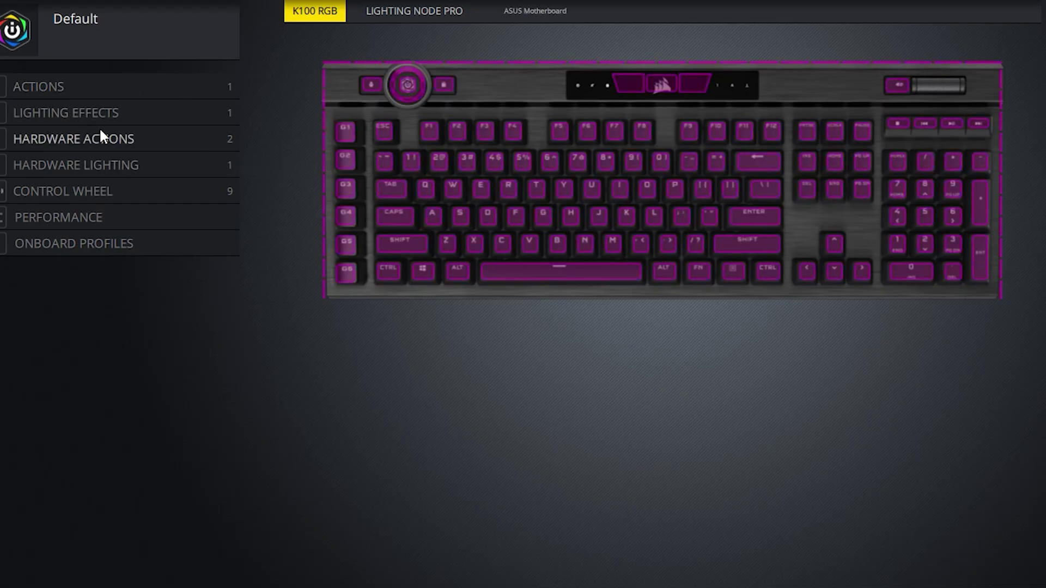
Step: Show the ACTIONS section for the K100 RGB keyboard's Default profile in iCUE
left_click(48, 93)
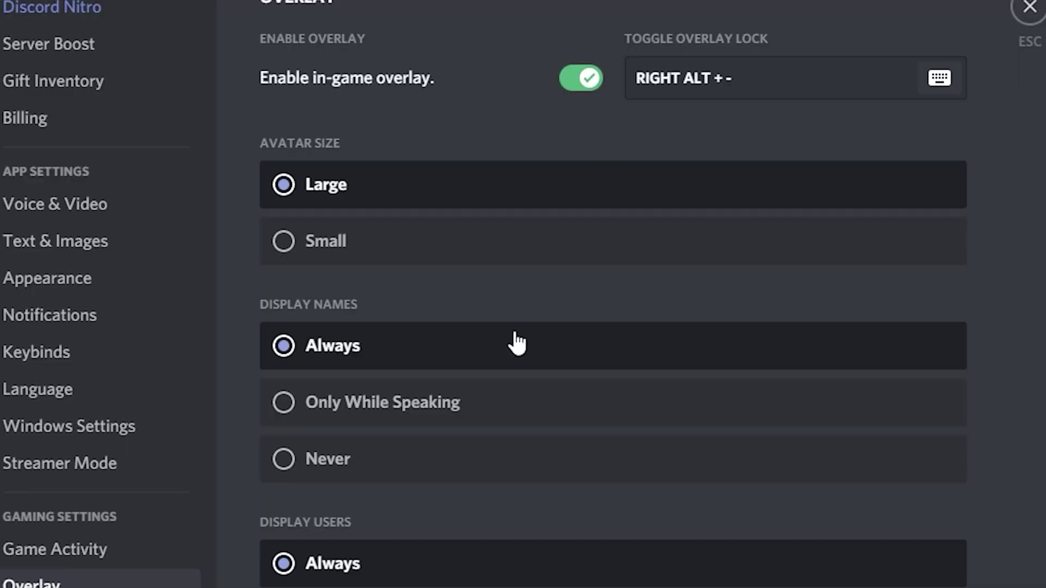
scroll(490, 272, "down", 2)
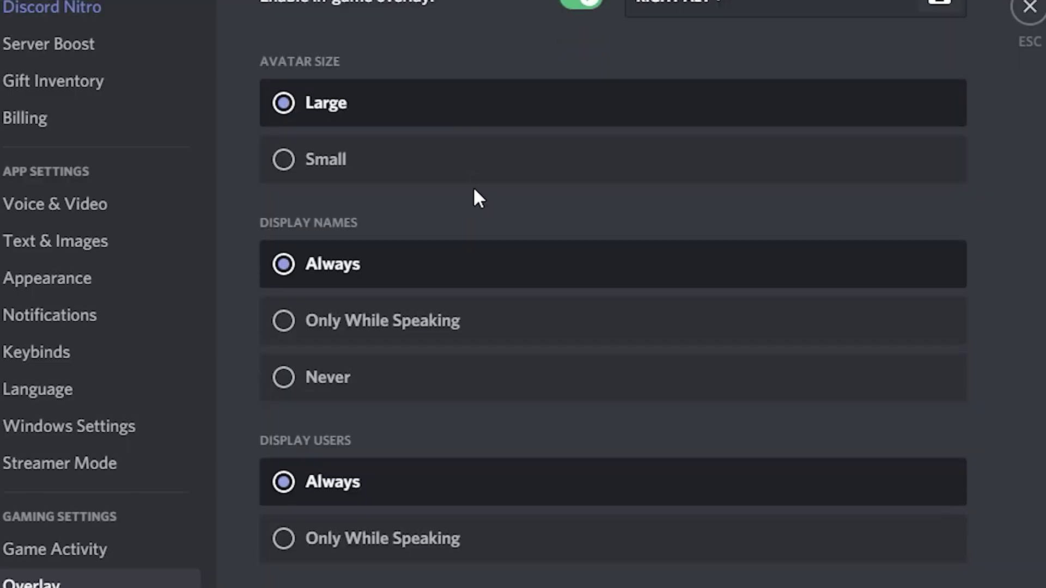
scroll(472, 189, "down", 1)
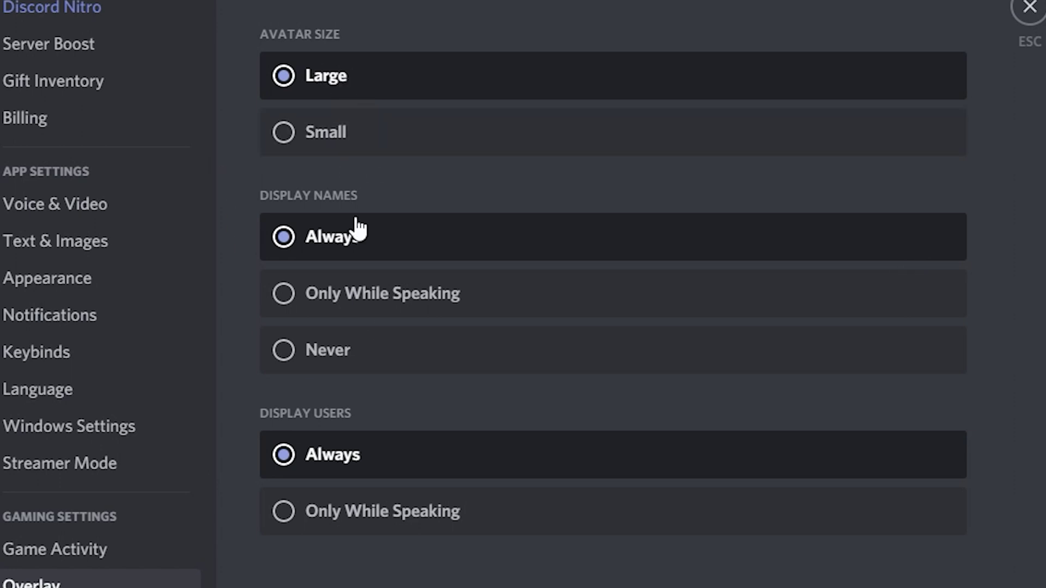
scroll(359, 229, "down", 2)
scroll(381, 256, "down", 7)
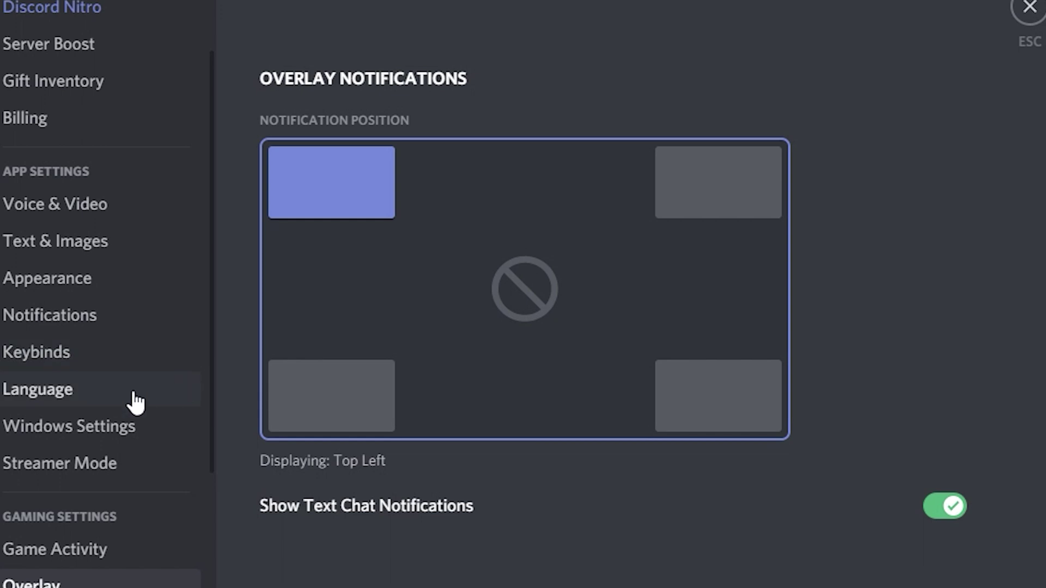
scroll(133, 404, "down", 2)
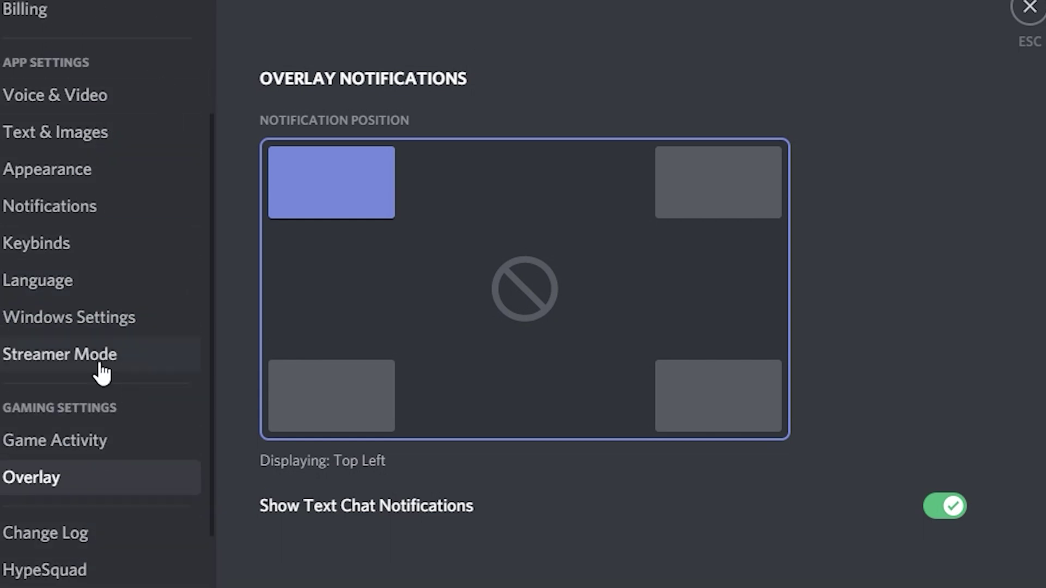
scroll(106, 308, "up", 4)
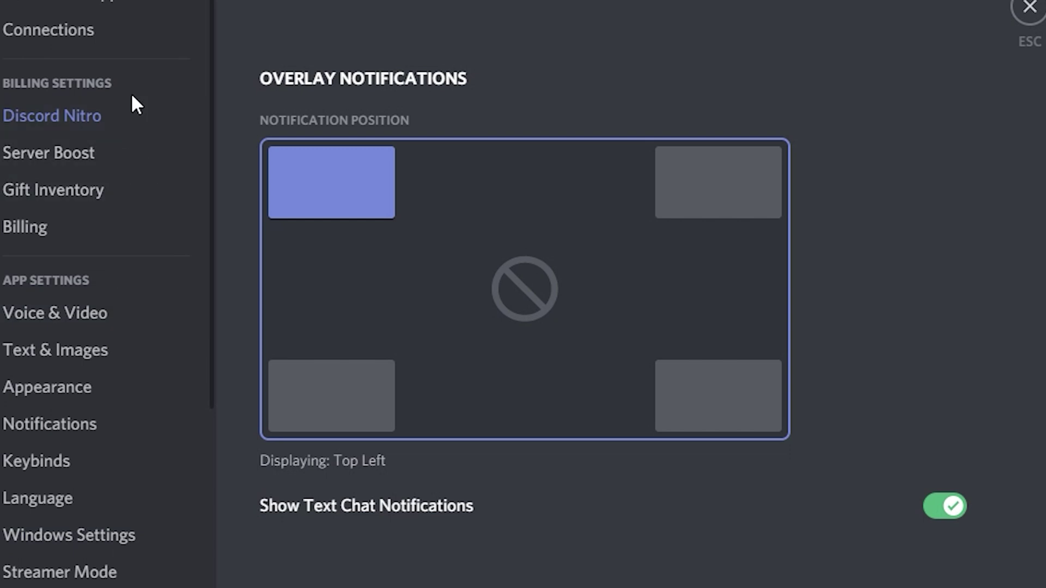
scroll(77, 40, "up", 2)
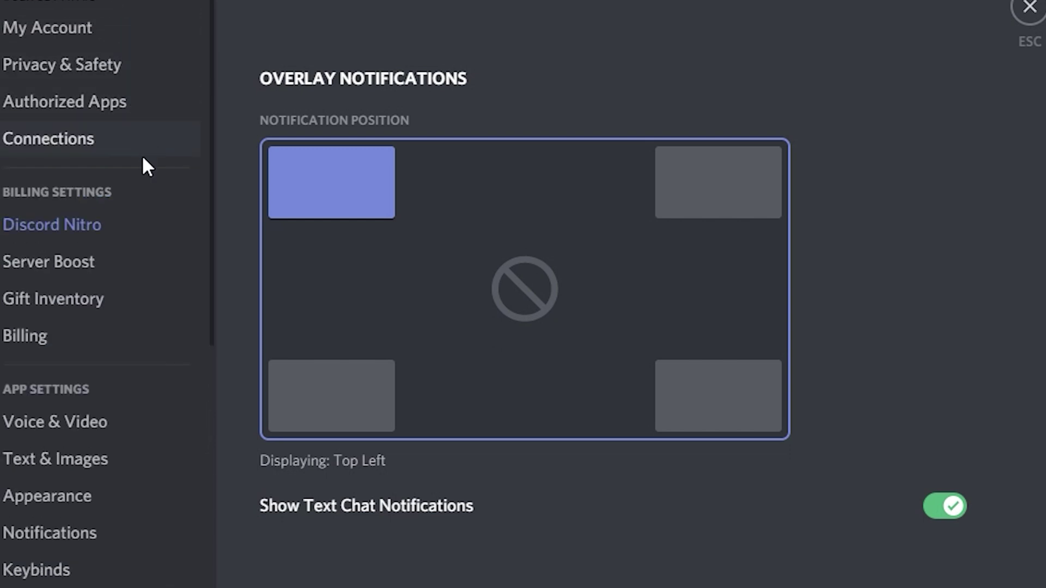
scroll(82, 497, "down", 2)
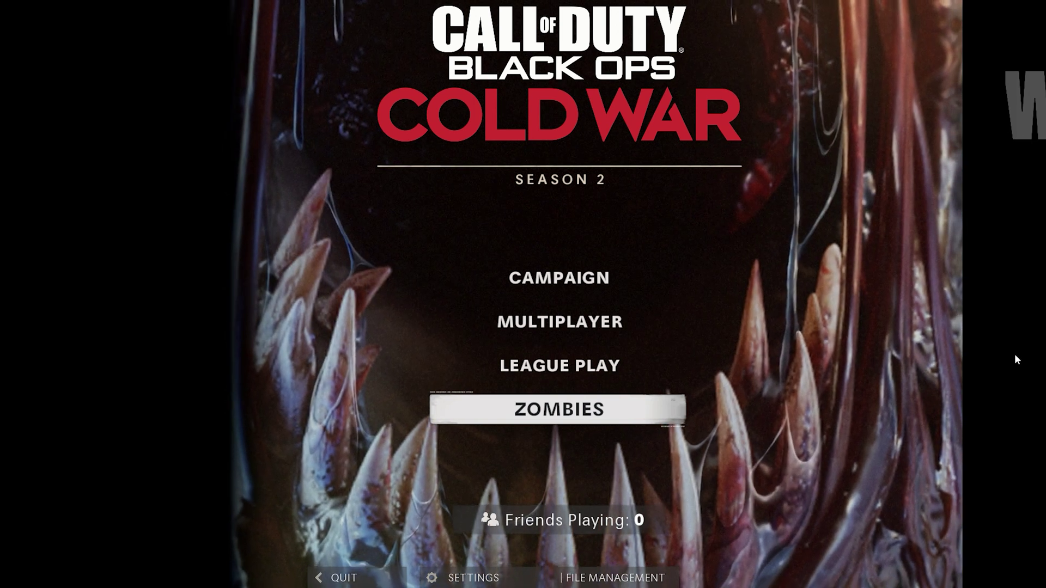
key("shift+grave")
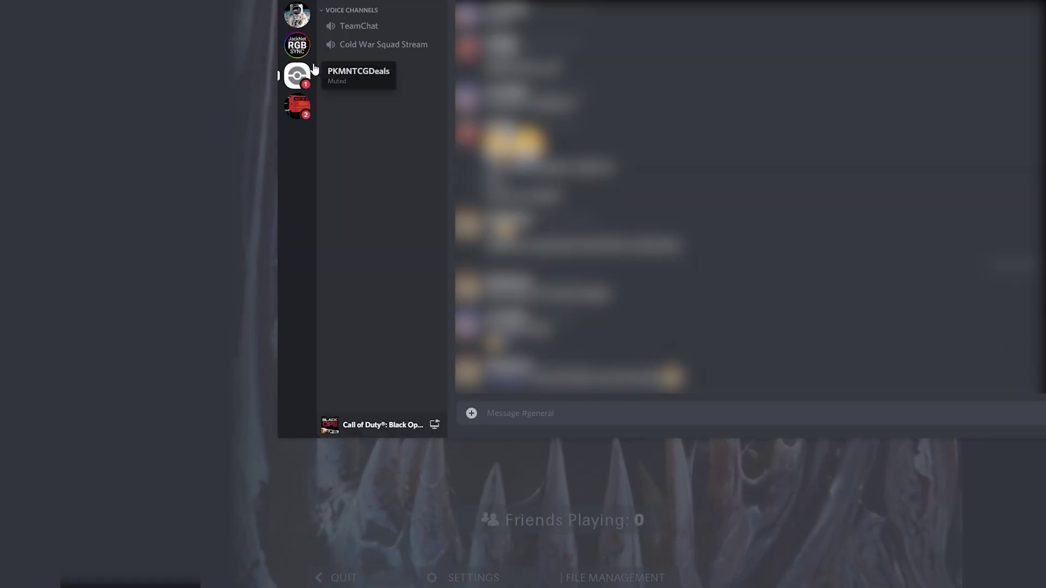
left_click(300, 74)
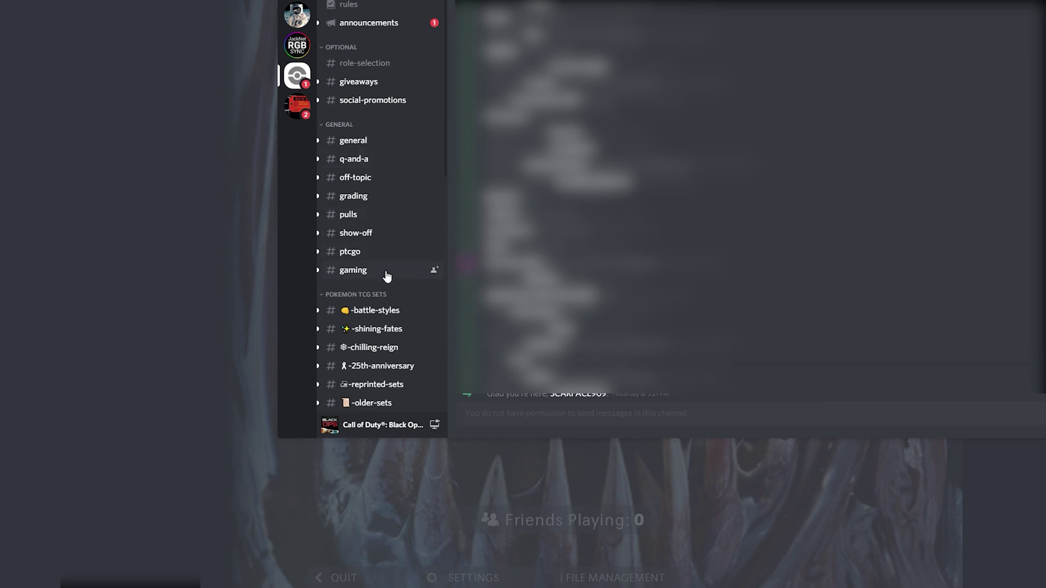
scroll(389, 291, "down", 5)
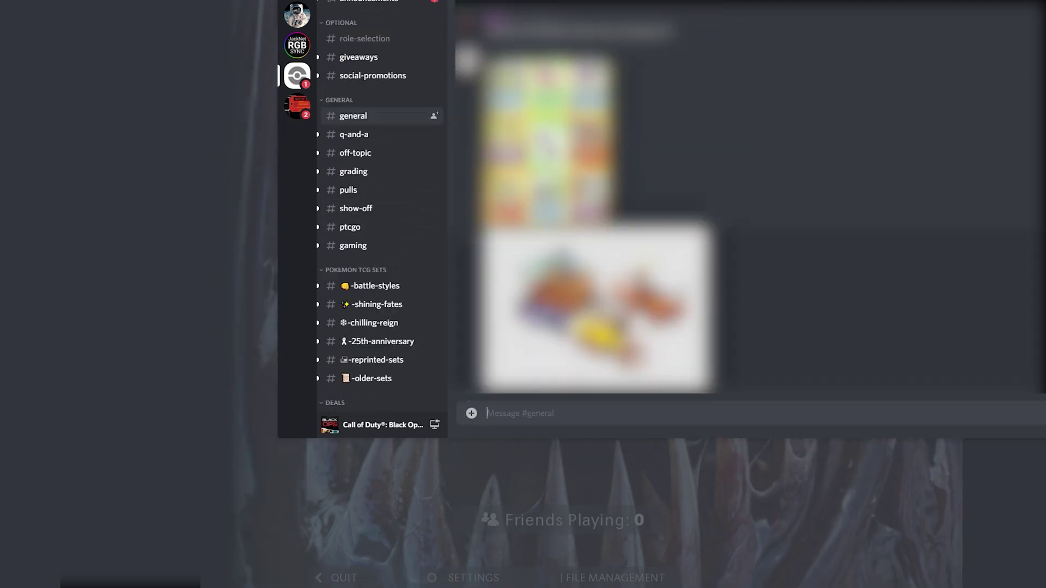
left_click(573, 409)
type("afrfgawfoaiupwhfvf0289384rhf;faenf;awfn")
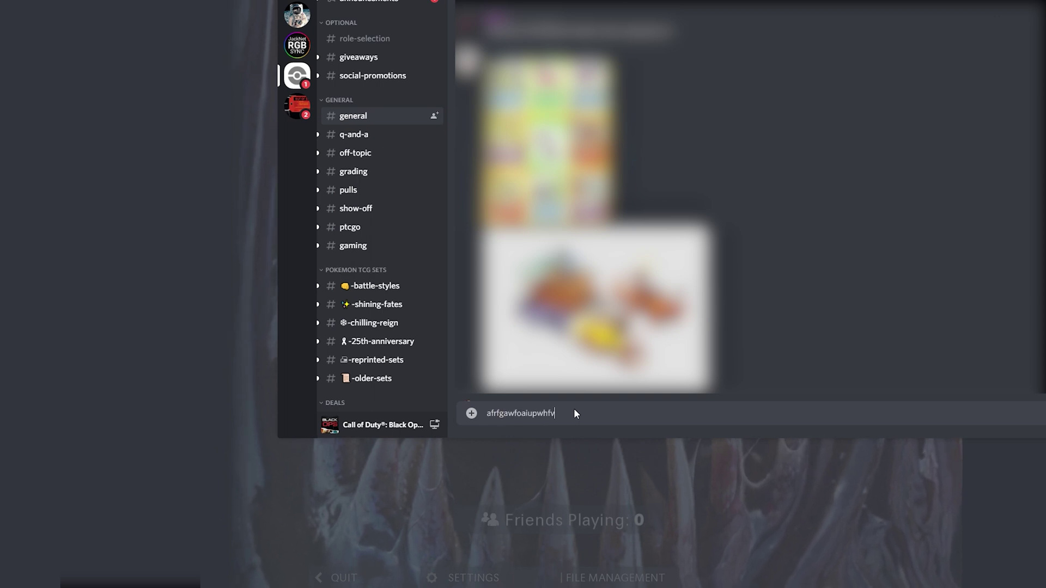
key("BackSpace")
key("BackSpace")
key("BackSpace")
key("BackSpace")
key("BackSpace")
key("BackSpace")
key("BackSpace")
key("ctrl+a")
type("afrarnfovna;rgviargfanvxcasriuharwgo")
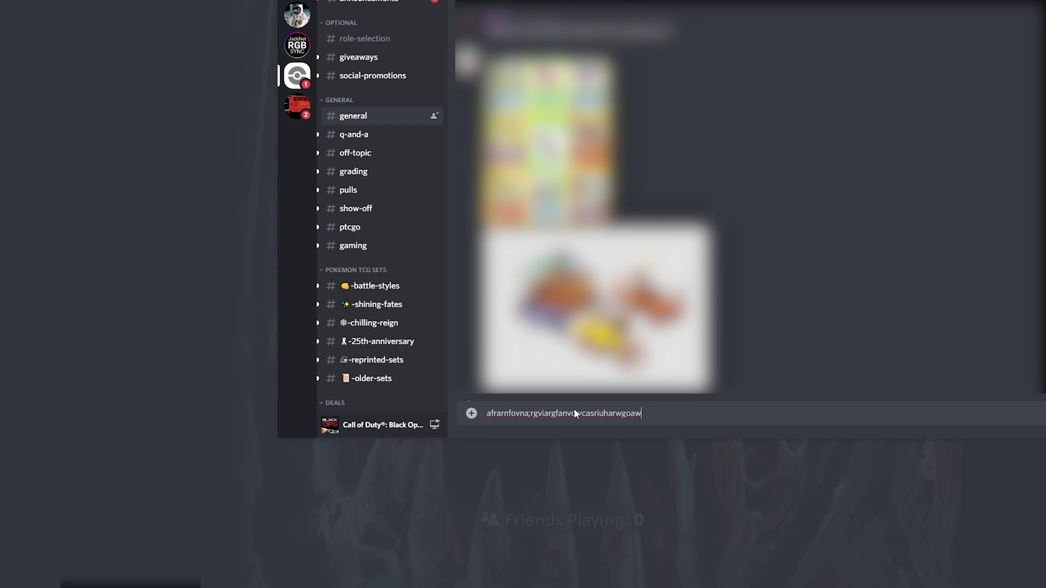
key("BackSpace")
key("BackSpace")
key("BackSpace")
key("BackSpace")
key("BackSpace")
key("BackSpace")
key("BackSpace")
key("BackSpace")
key("BackSpace")
key("BackSpace")
key("BackSpace")
key("BackSpace")
key("BackSpace")
key("BackSpace")
key("BackSpace")
key("BackSpace")
key("BackSpace")
key("BackSpace")
key("BackSpace")
key("BackSpace")
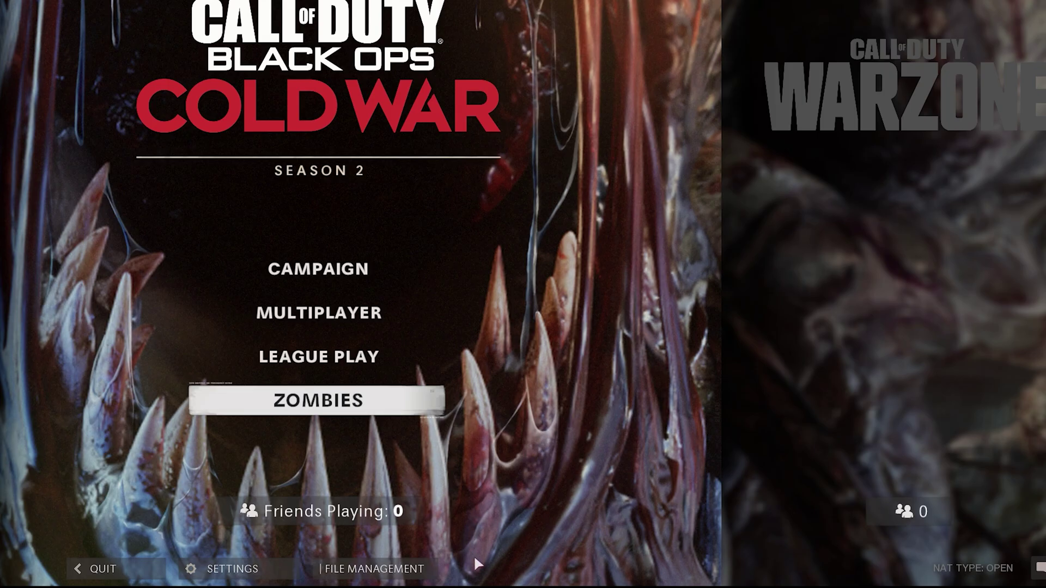
Step: Open the game's keyboard keybinds and scroll down to Menu Navigation
left_click(228, 569)
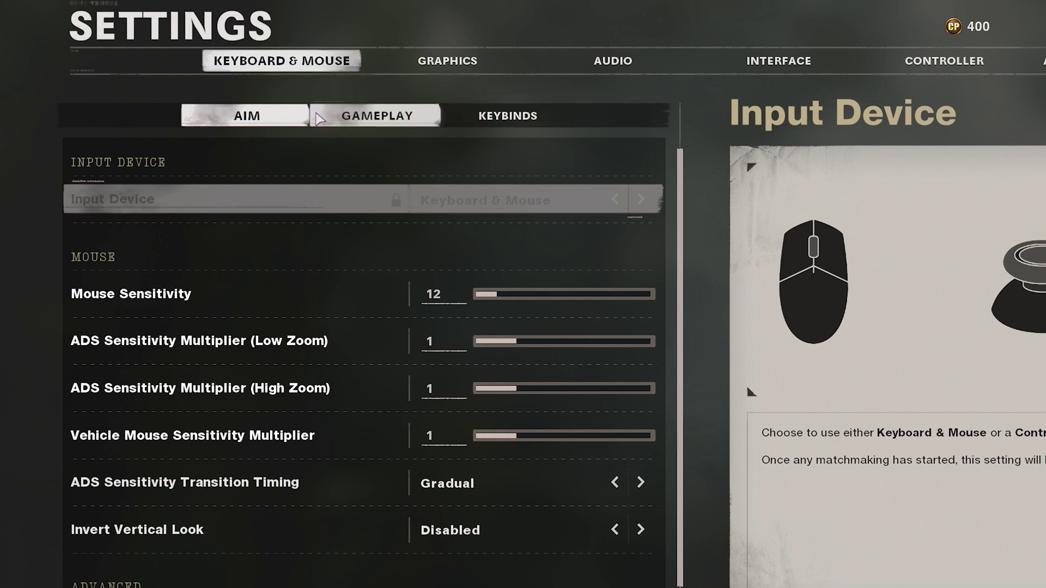
left_click(470, 128)
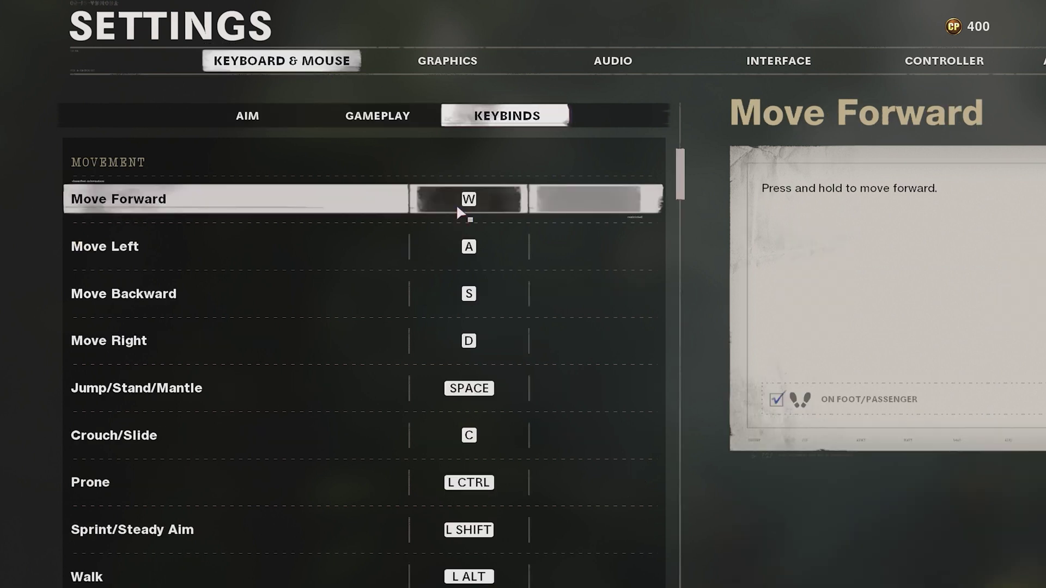
scroll(349, 352, "down", 15)
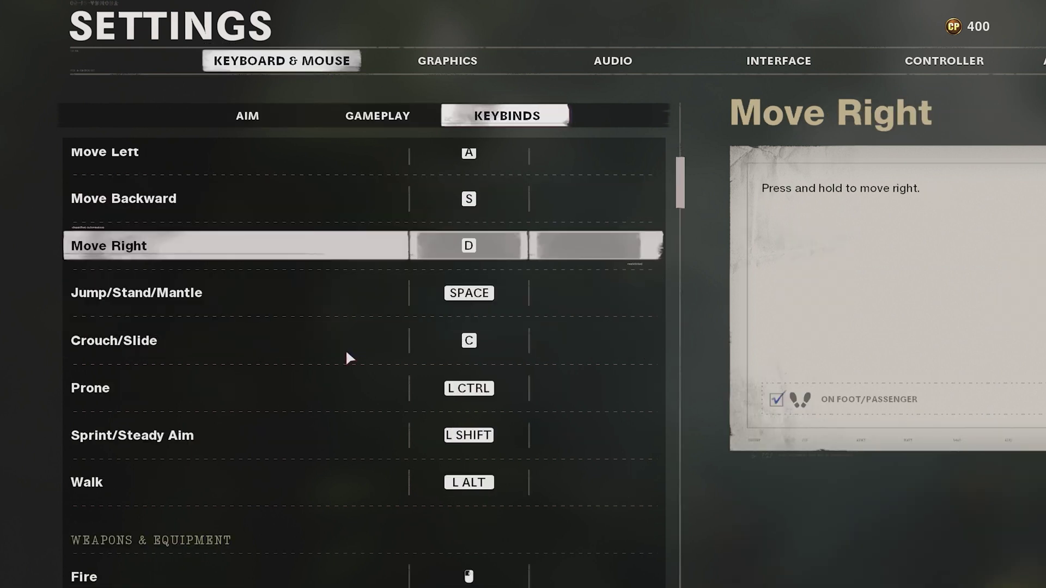
scroll(352, 353, "down", 12)
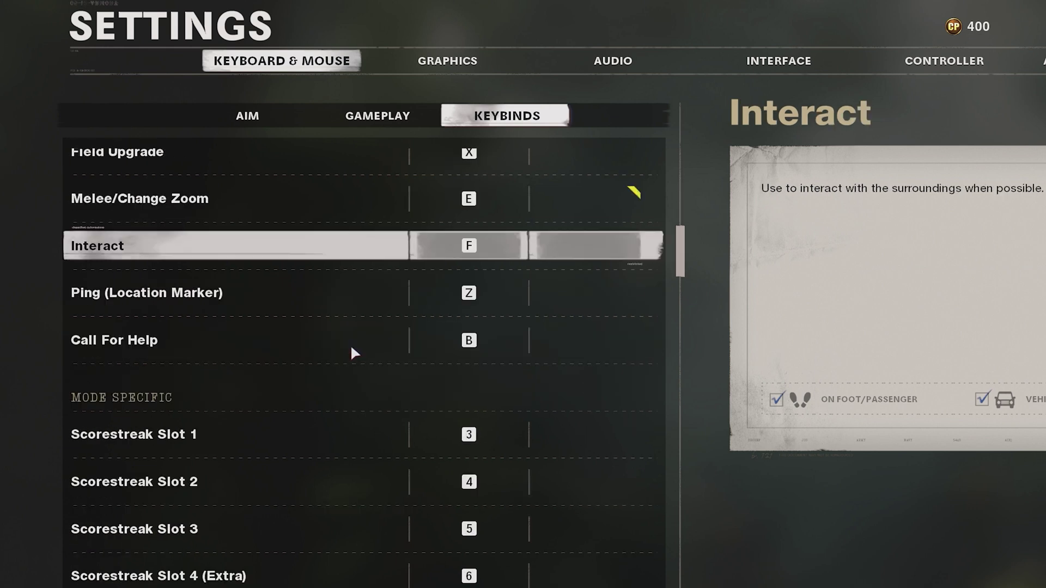
scroll(351, 356, "down", 20)
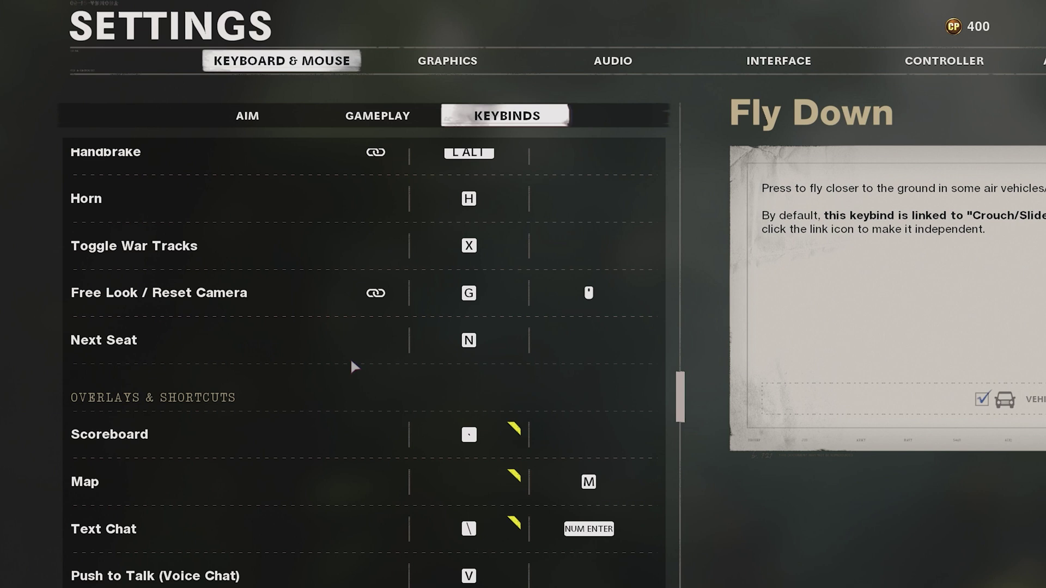
scroll(353, 366, "down", 1)
scroll(361, 352, "down", 15)
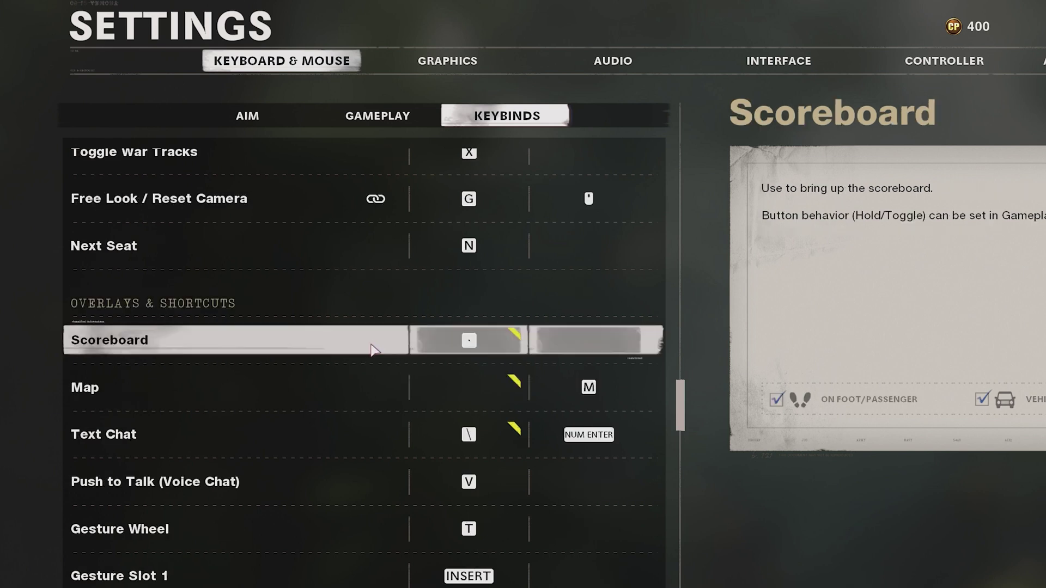
scroll(375, 348, "down", 16)
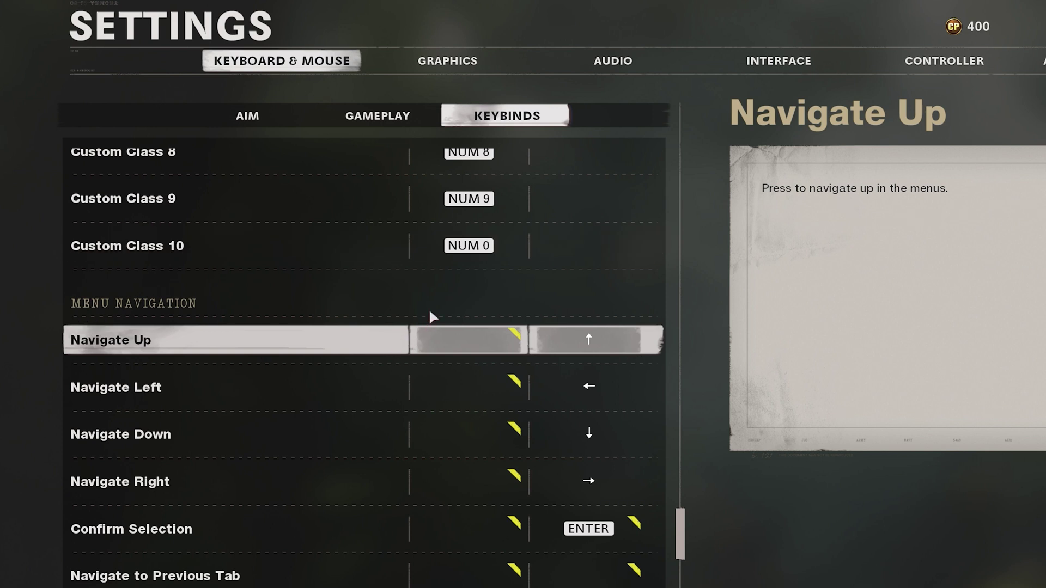
scroll(430, 316, "down", 2)
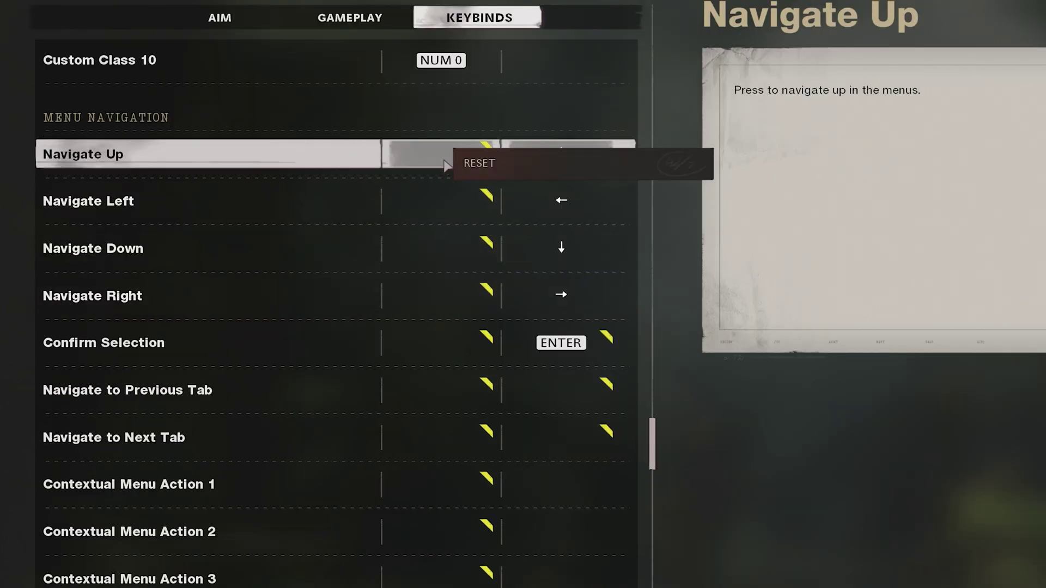
Step: Start rebinding Navigate Up, then cancel with Escape so no key is assigned
mouse_move(430, 155)
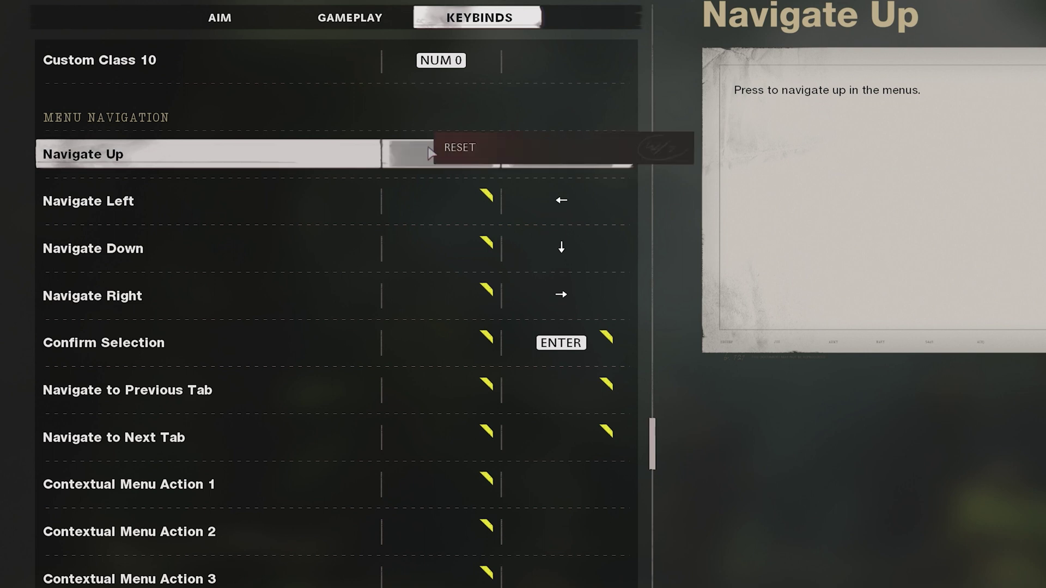
mouse_move(489, 186)
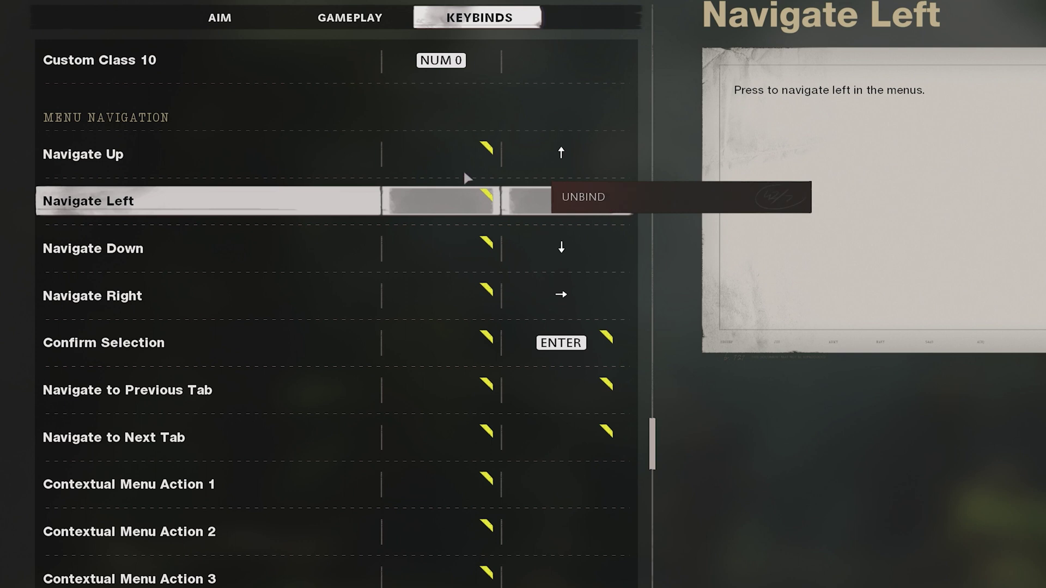
left_click(455, 154)
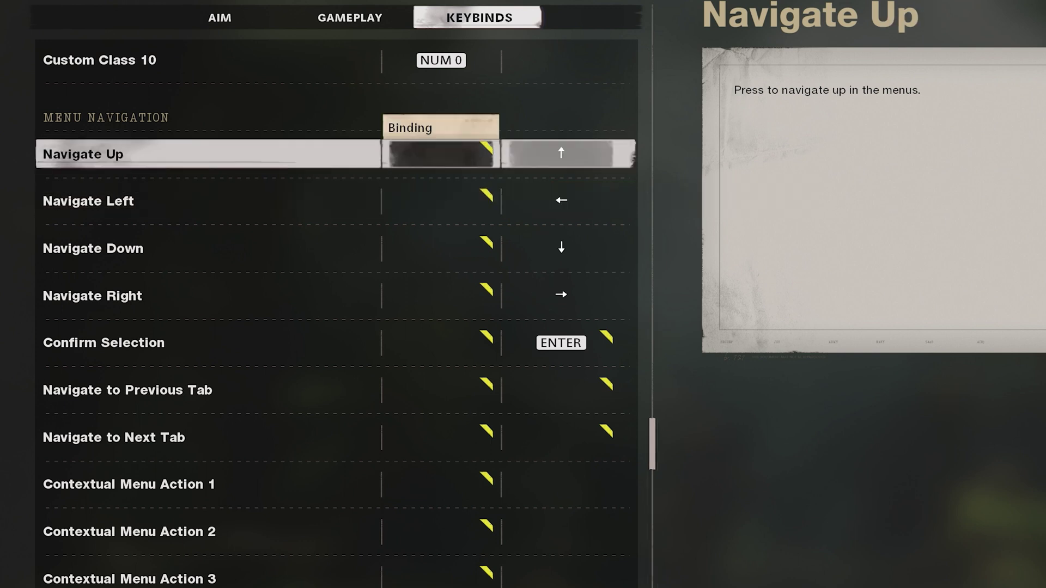
key("Escape")
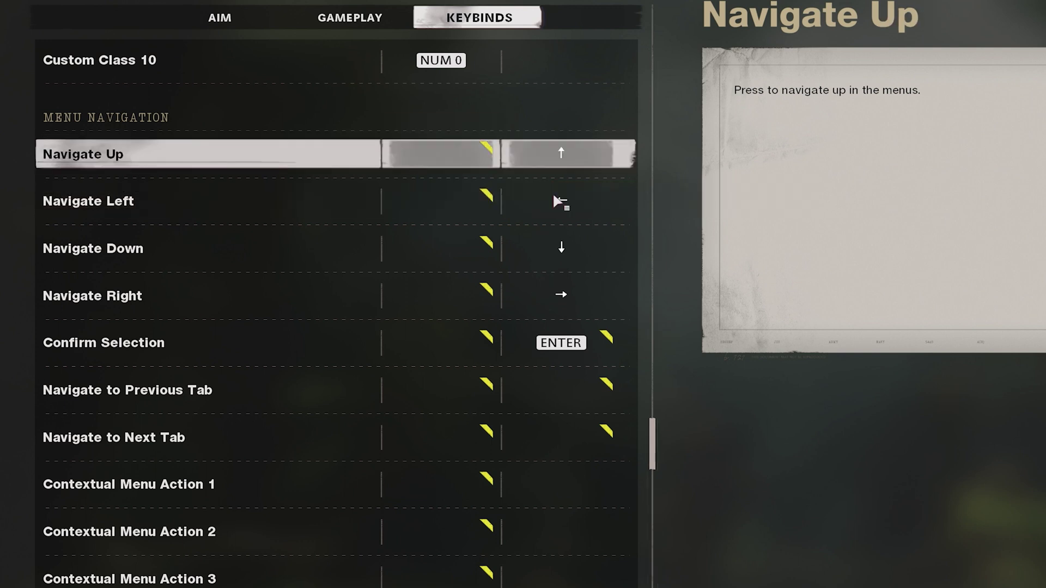
scroll(417, 215, "down", 2)
scroll(436, 130, "down", 6)
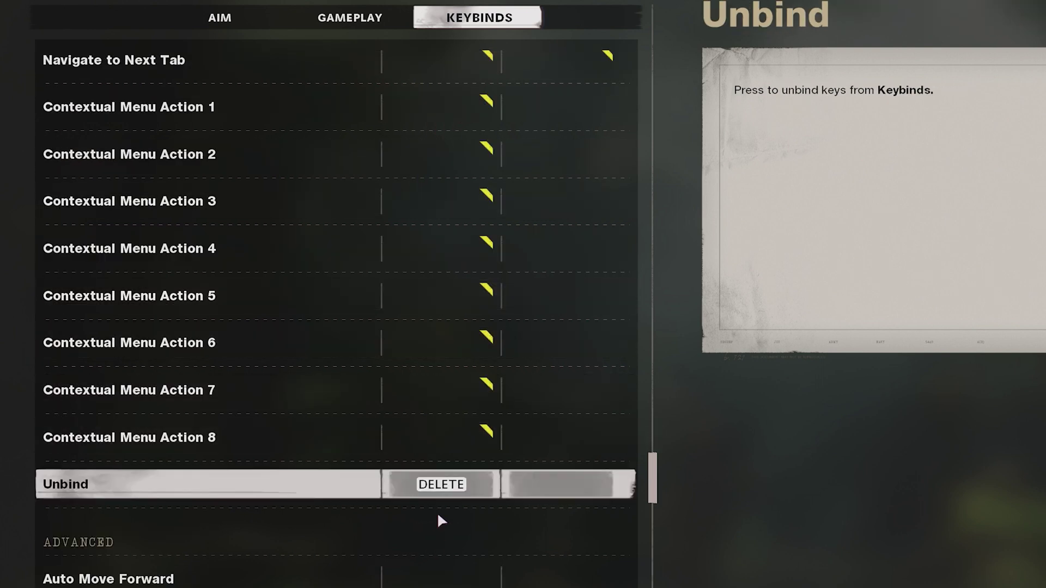
scroll(438, 491, "up", 3)
scroll(433, 484, "up", 3)
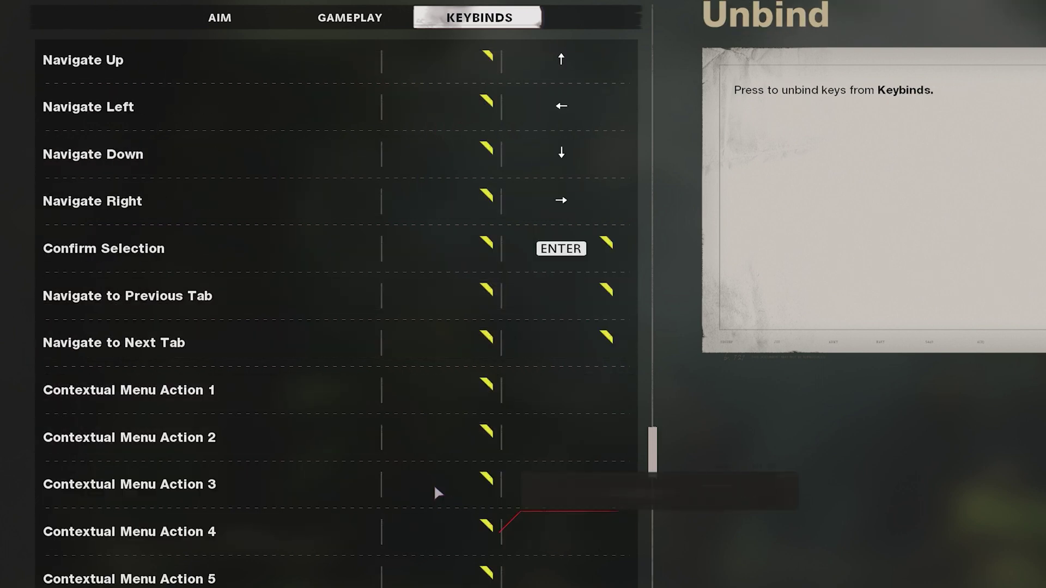
scroll(446, 482, "up", 2)
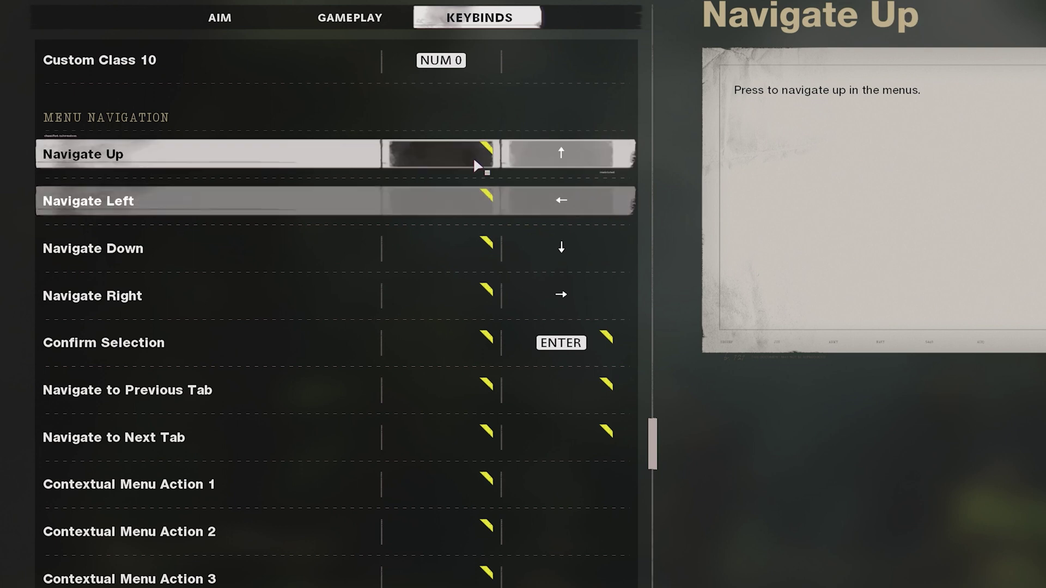
Step: Open the Discord overlay with Shift+`, type a test message, erase it, and close it
mouse_move(574, 158)
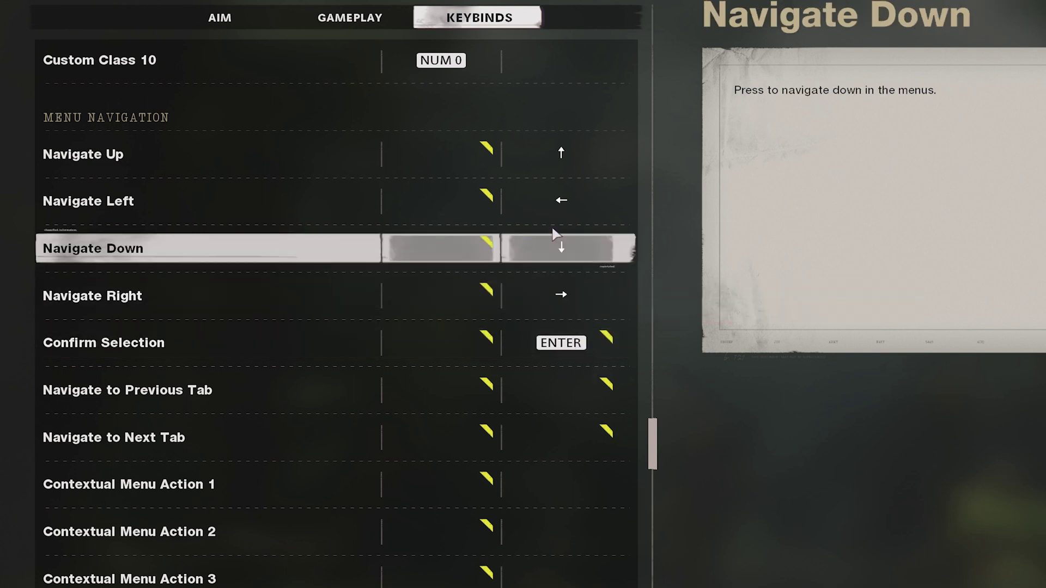
key("shift+grave")
type("aofcjhaofijapofajv;asvnawofiawfo[[fwafhFh")
key("BackSpace")
key("BackSpace")
key("BackSpace")
key("BackSpace")
key("BackSpace")
key("BackSpace")
key("BackSpace")
key("BackSpace")
key("BackSpace")
key("BackSpace")
key("BackSpace")
key("BackSpace")
key("BackSpace")
key("BackSpace")
key("BackSpace")
key("BackSpace")
key("BackSpace")
key("BackSpace")
key("BackSpace")
key("BackSpace")
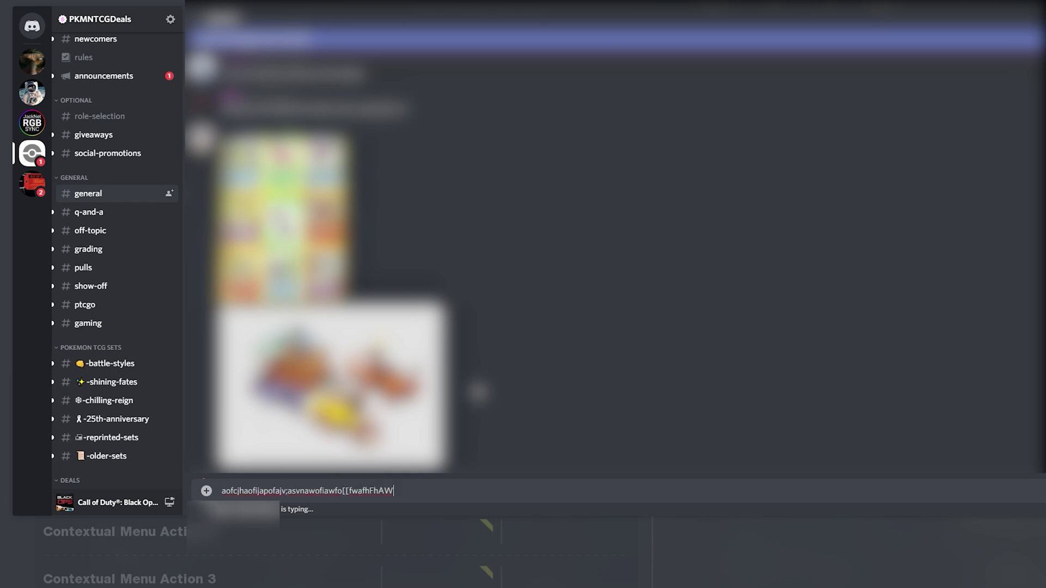
key("BackSpace")
key("BackSpace")
key("BackSpace")
key("BackSpace")
key("BackSpace")
key("BackSpace")
key("BackSpace")
key("BackSpace")
key("BackSpace")
key("BackSpace")
key("BackSpace")
key("BackSpace")
key("BackSpace")
key("BackSpace")
key("BackSpace")
key("BackSpace")
key("BackSpace")
key("BackSpace")
key("BackSpace")
key("BackSpace")
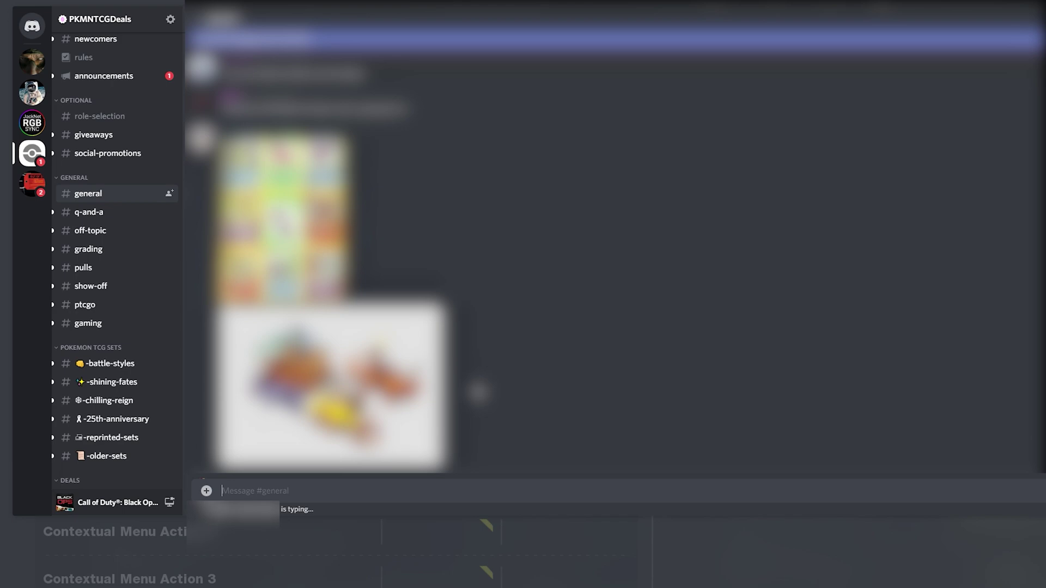
key("shift+grave")
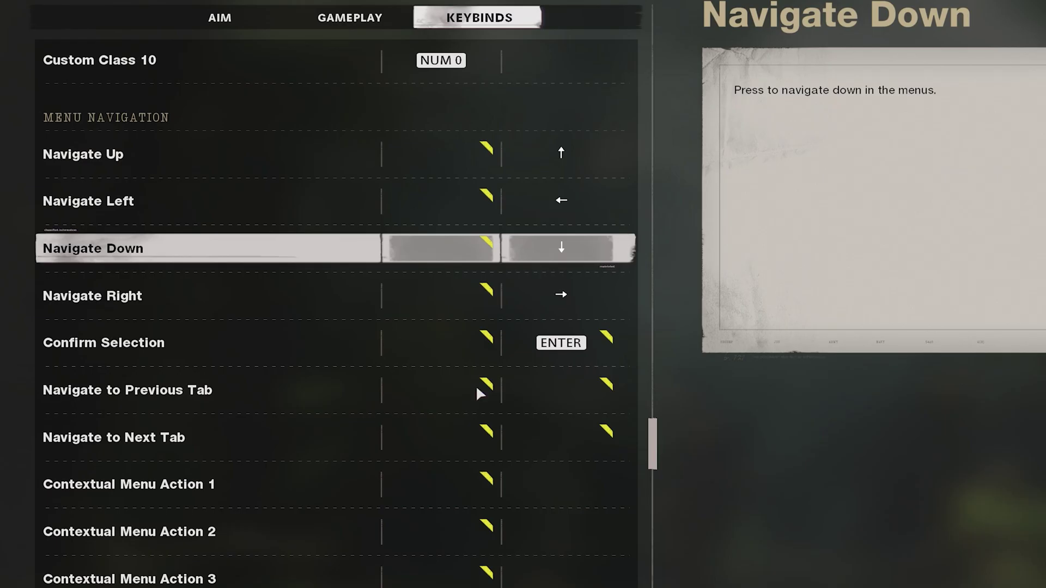
Step: Reset Navigate Up, Navigate Left and Navigate Down to their default bindings
mouse_move(409, 246)
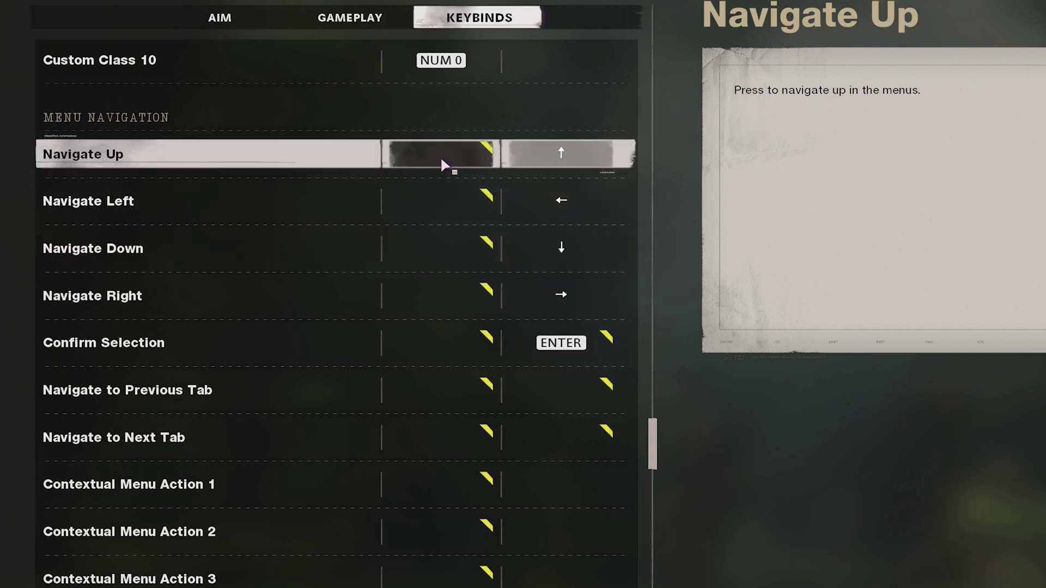
mouse_move(471, 175)
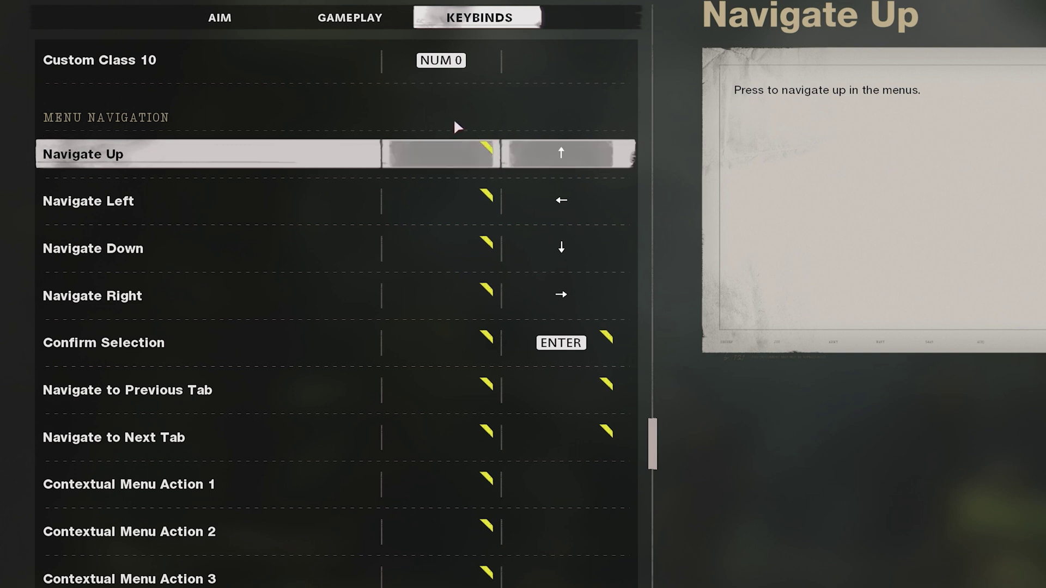
left_click(452, 148)
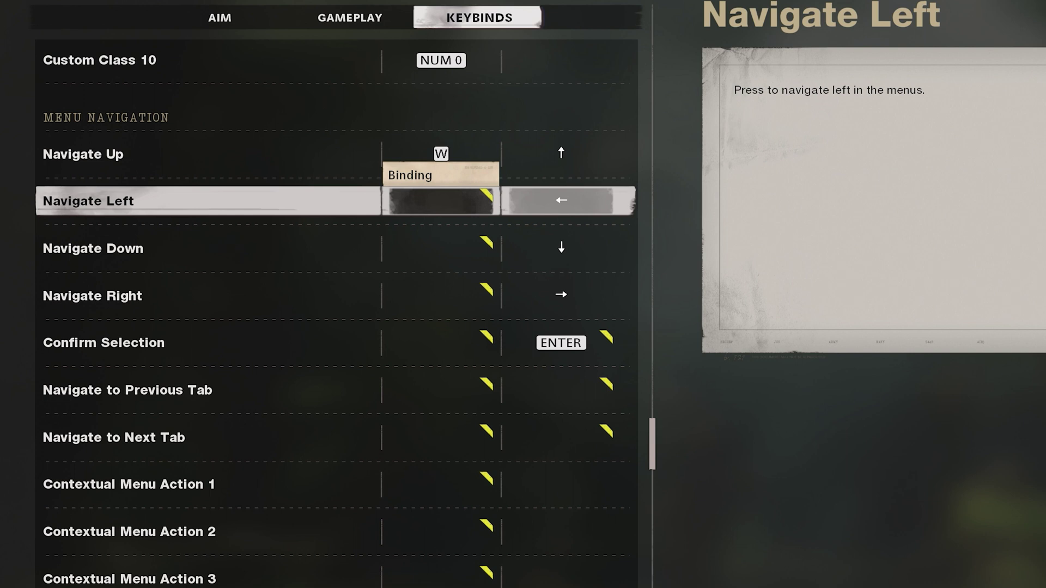
left_click(463, 203)
left_click(469, 257)
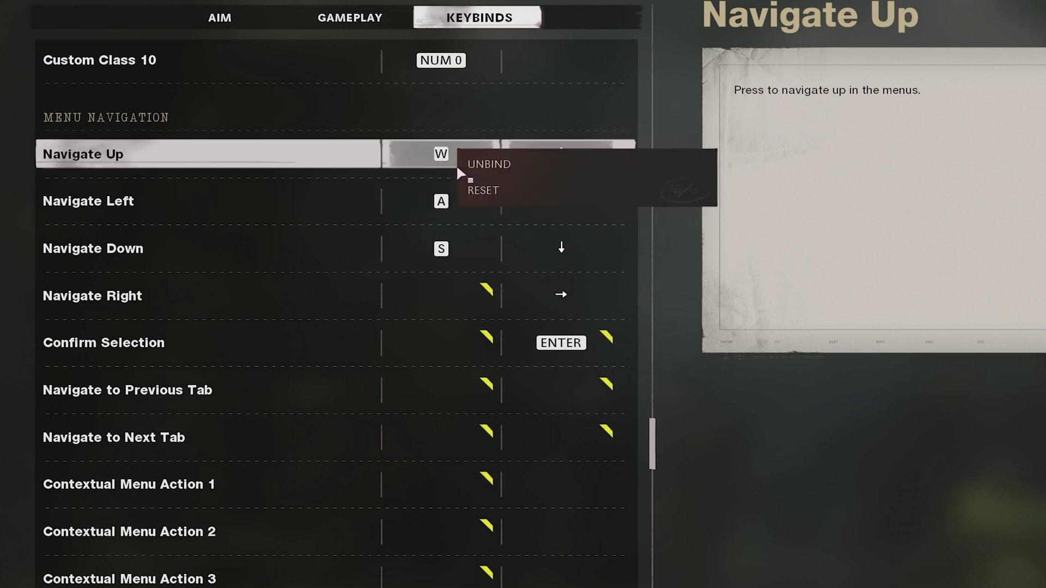
Step: Unbind W, A and S from Navigate Up, Left and Down, then cancel Exit to Desktop
left_click(500, 170)
mouse_move(452, 196)
left_click(484, 180)
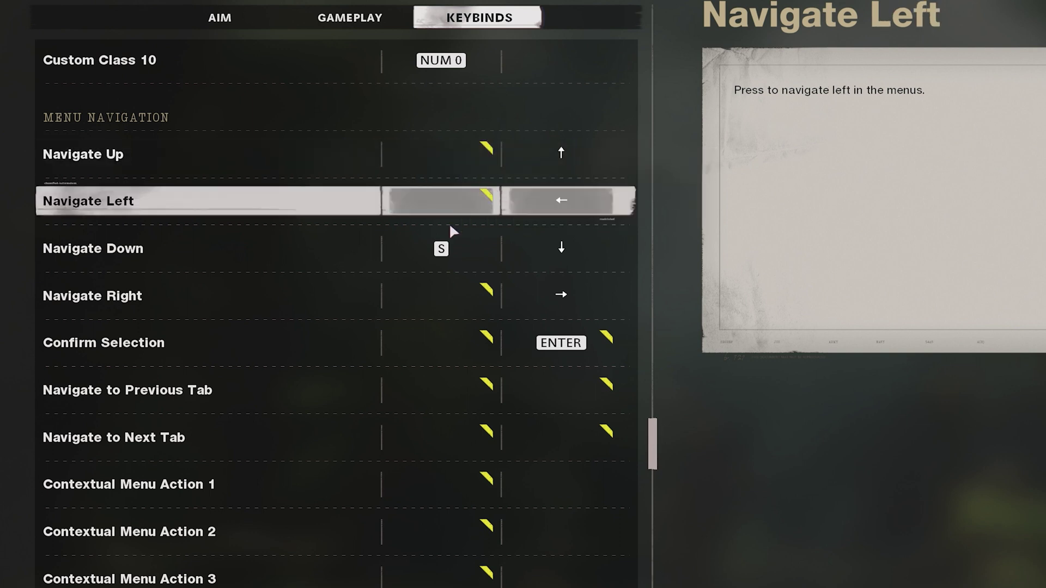
left_click(451, 240)
scroll(458, 245, "down", 12)
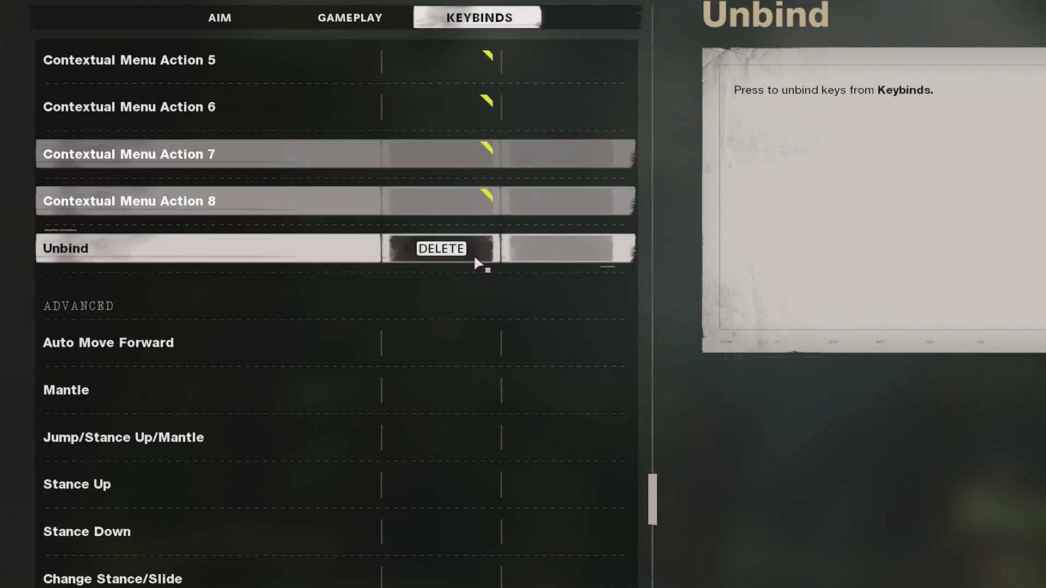
scroll(468, 344, "up", 3)
scroll(563, 317, "up", 6)
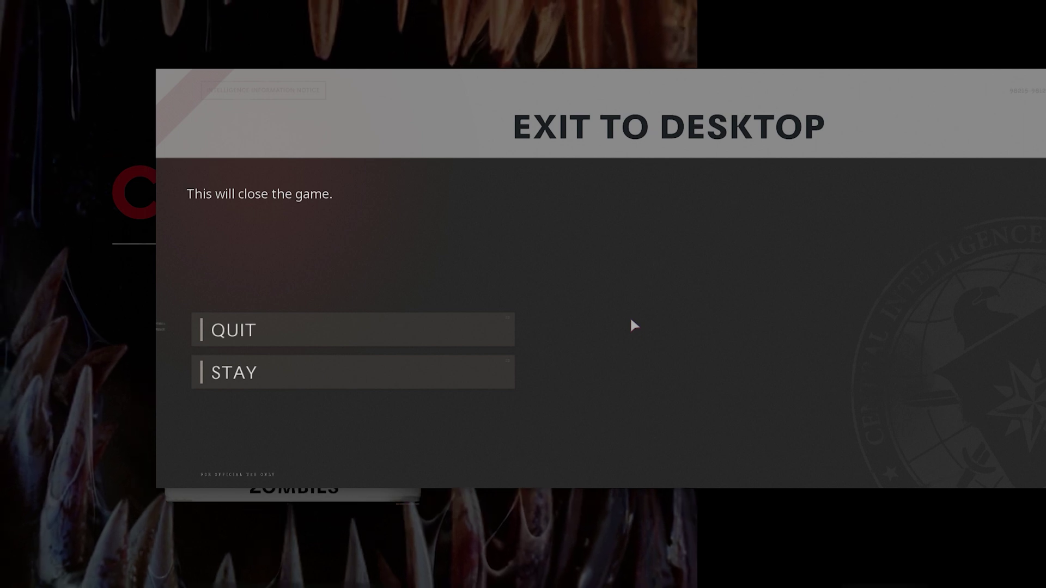
key("Escape")
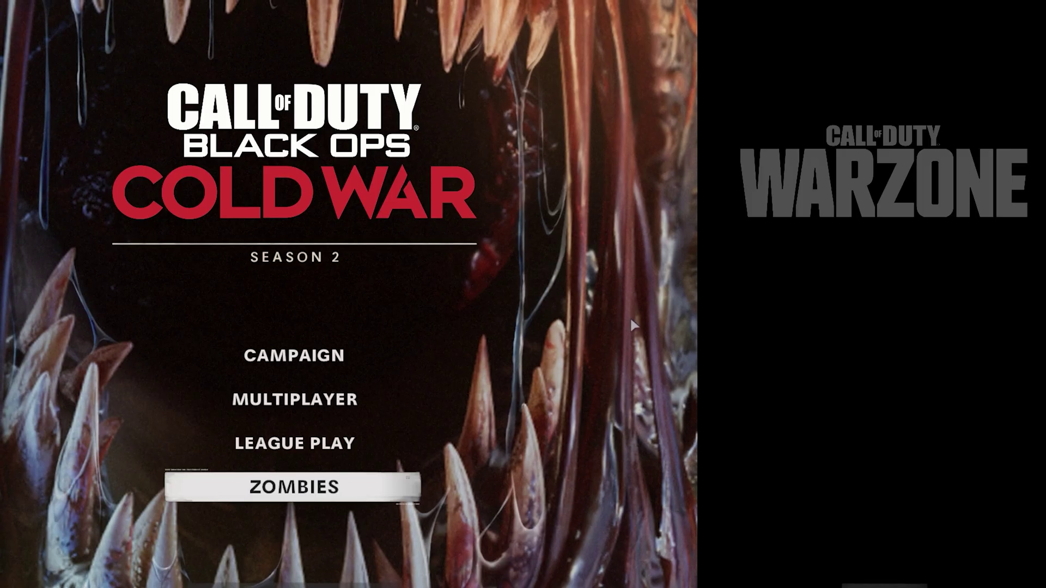